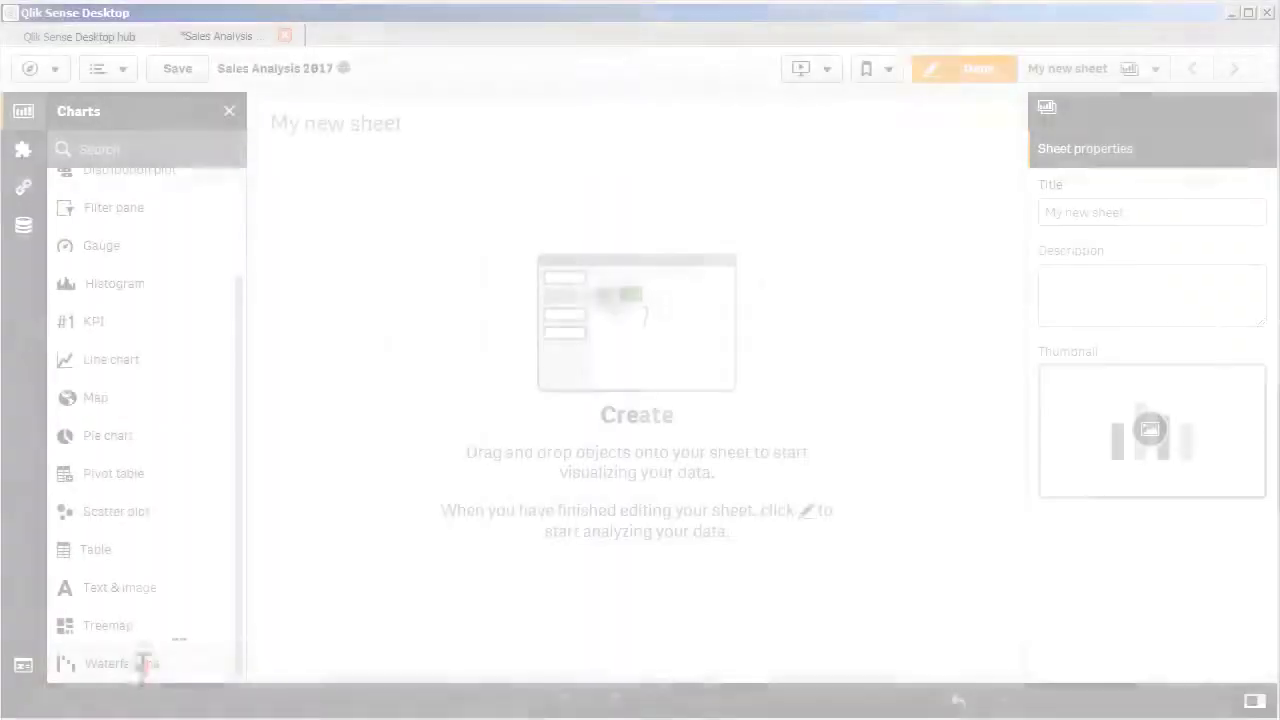
Place a waterfall chart and add the Total Sales (positive) and Total Costs (negative) master measures
drag(137, 660, 688, 430)
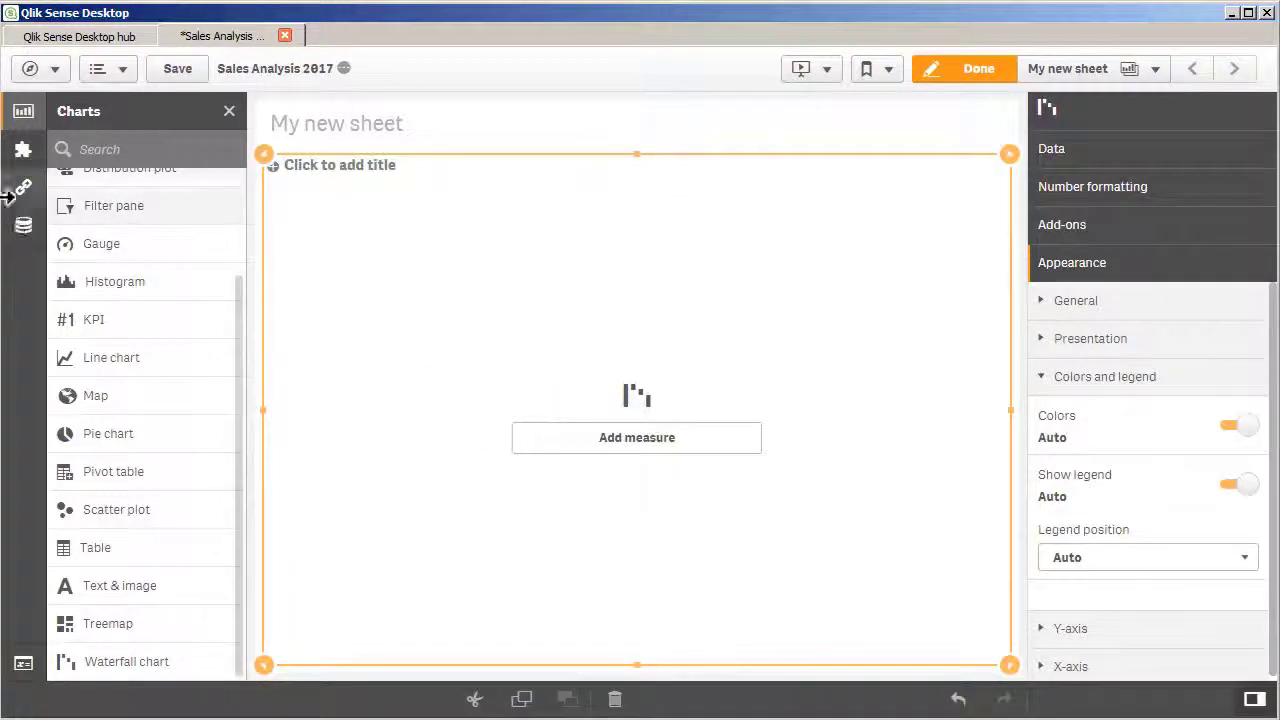
click(23, 225)
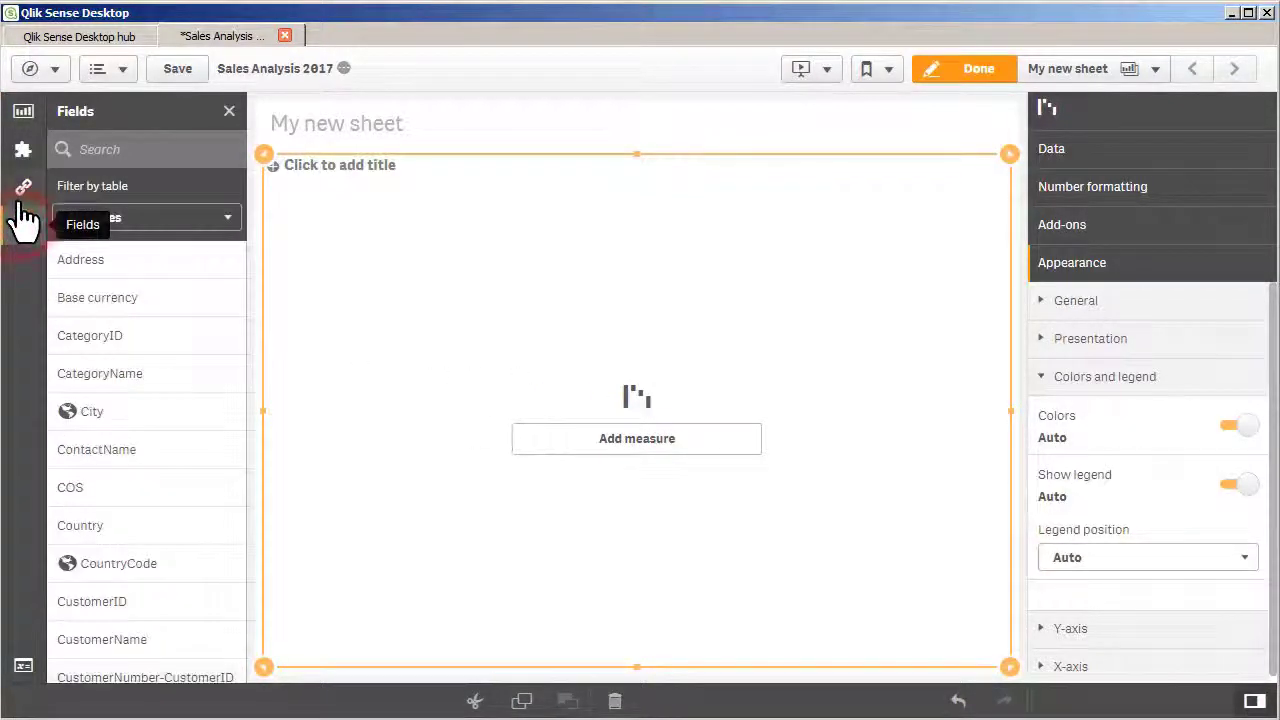
click(22, 192)
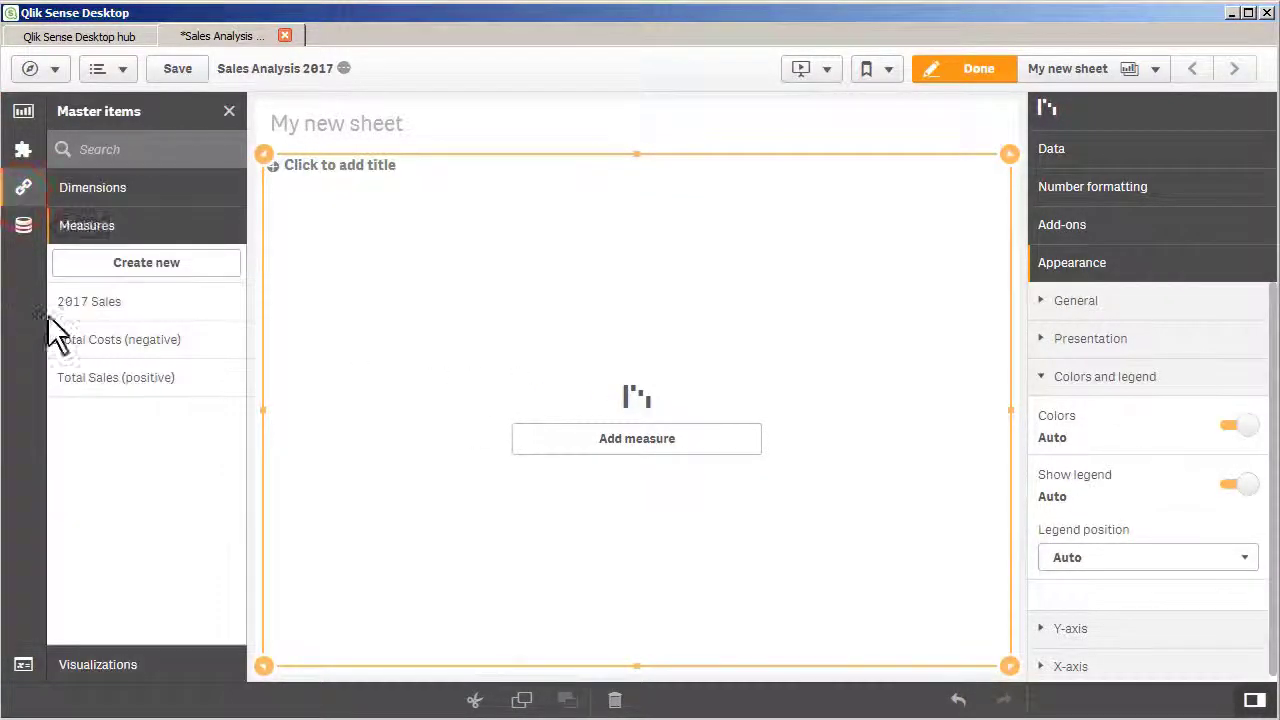
click(123, 313)
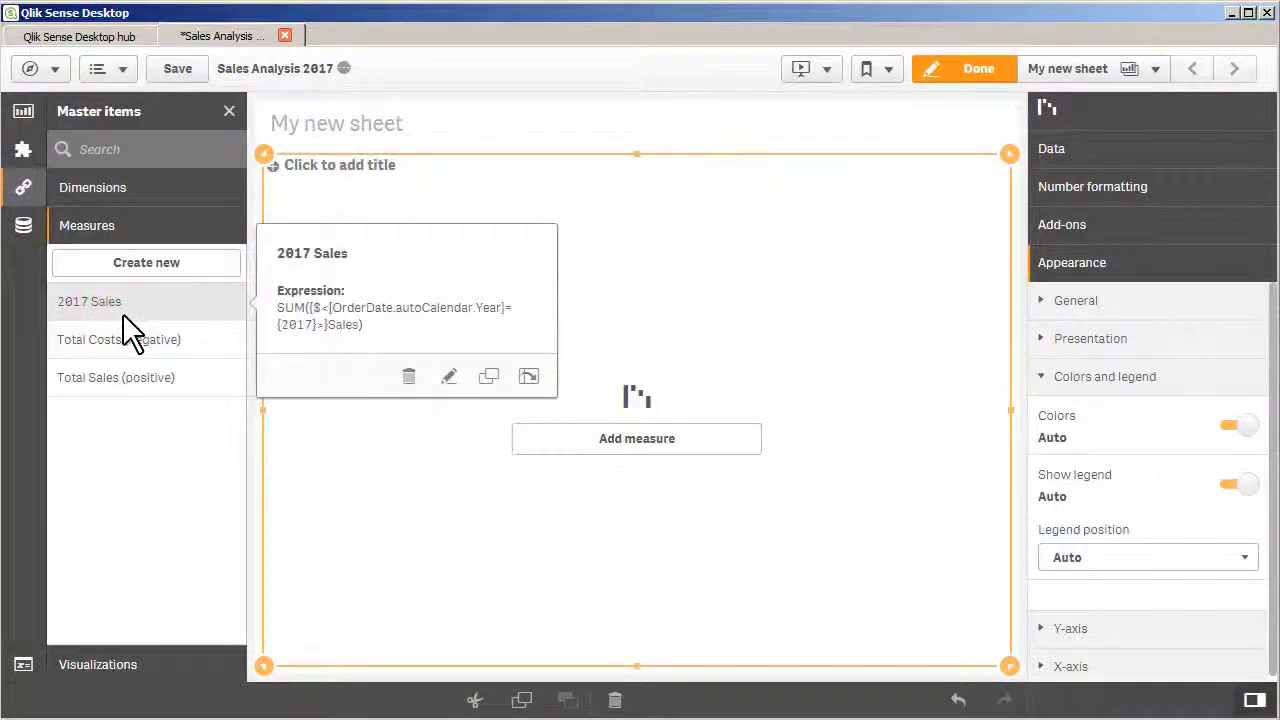
click(127, 339)
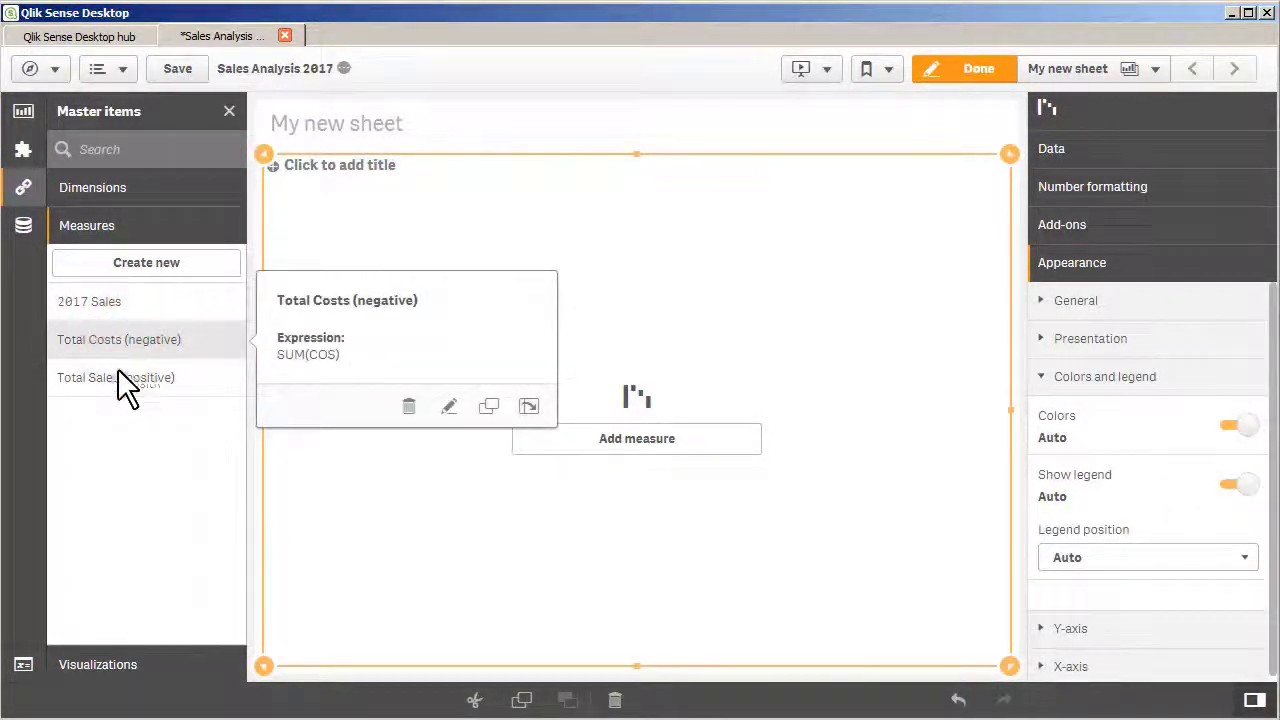
click(118, 377)
drag(118, 377, 622, 385)
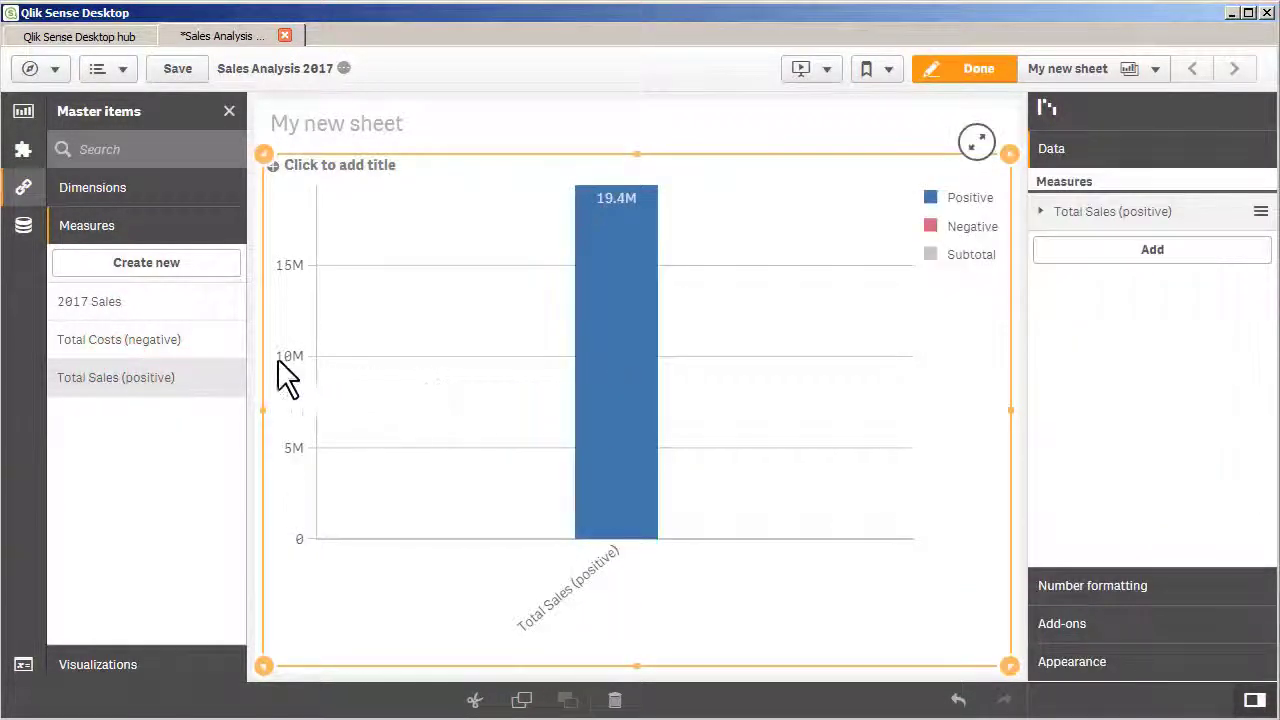
drag(191, 345, 676, 372)
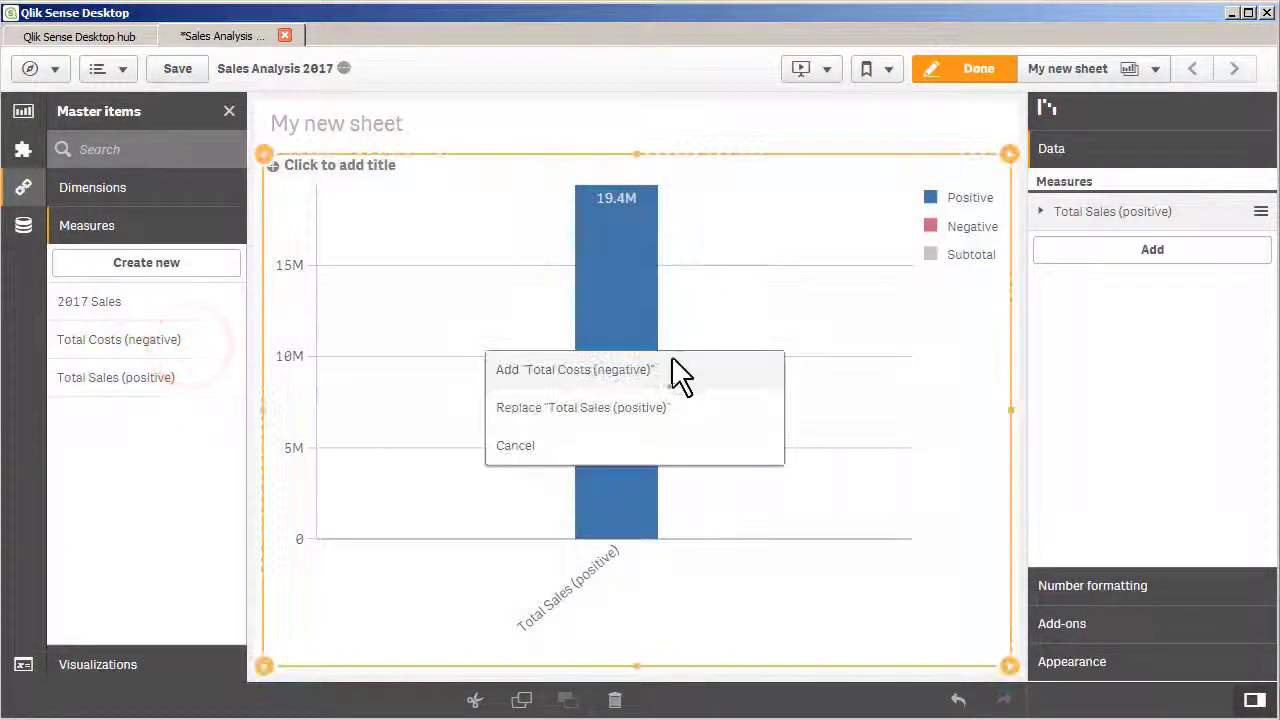
click(652, 370)
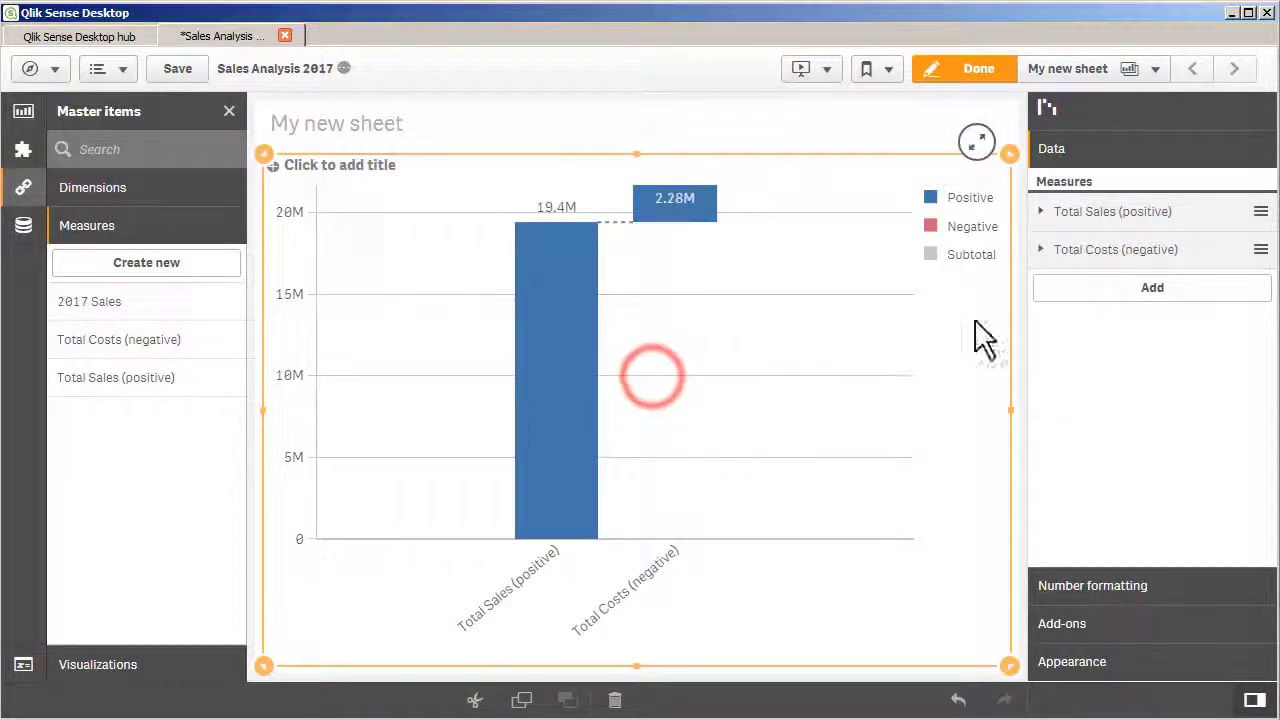
Make Total Costs subtract from the running total and add a subtotal bar
click(1113, 250)
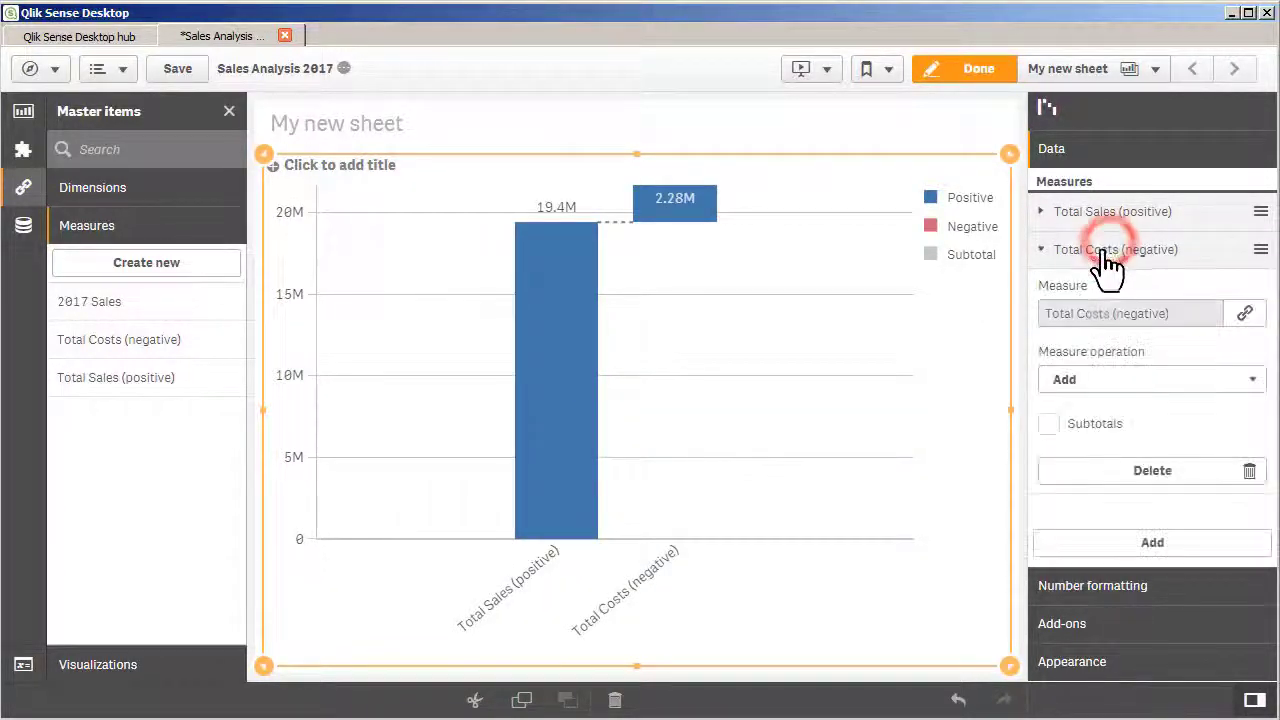
click(1055, 382)
click(1067, 420)
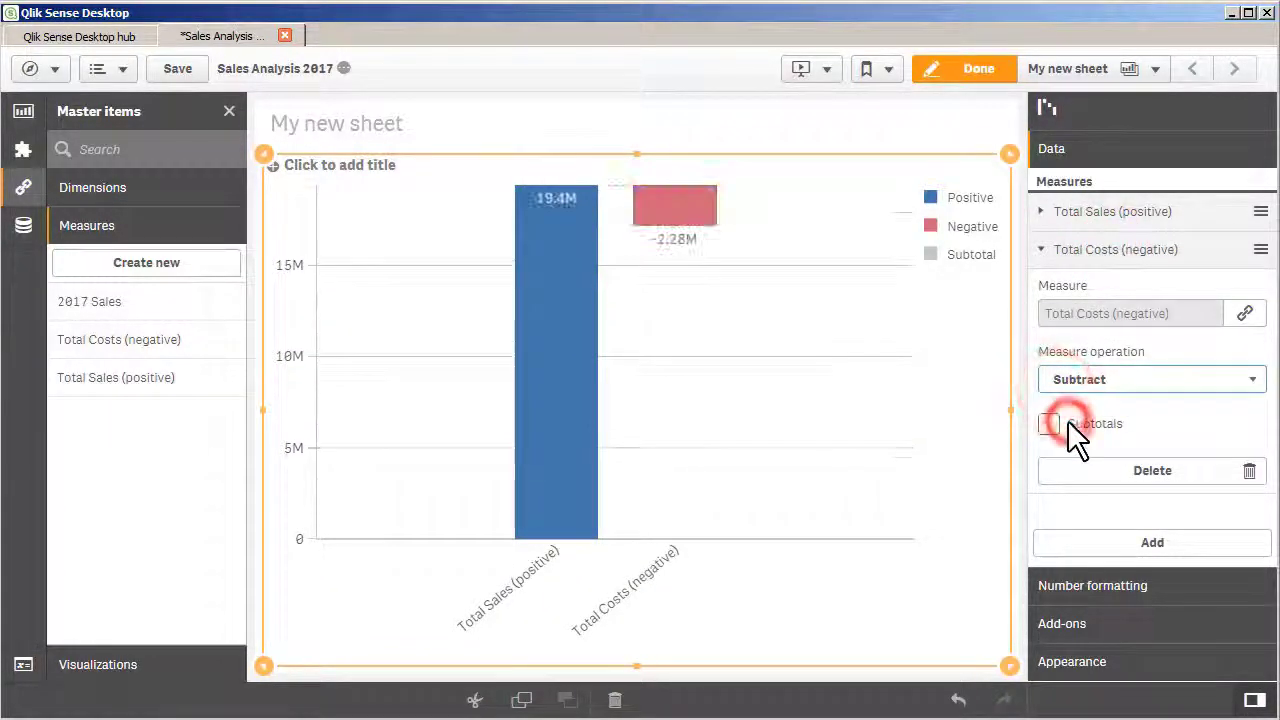
click(1050, 428)
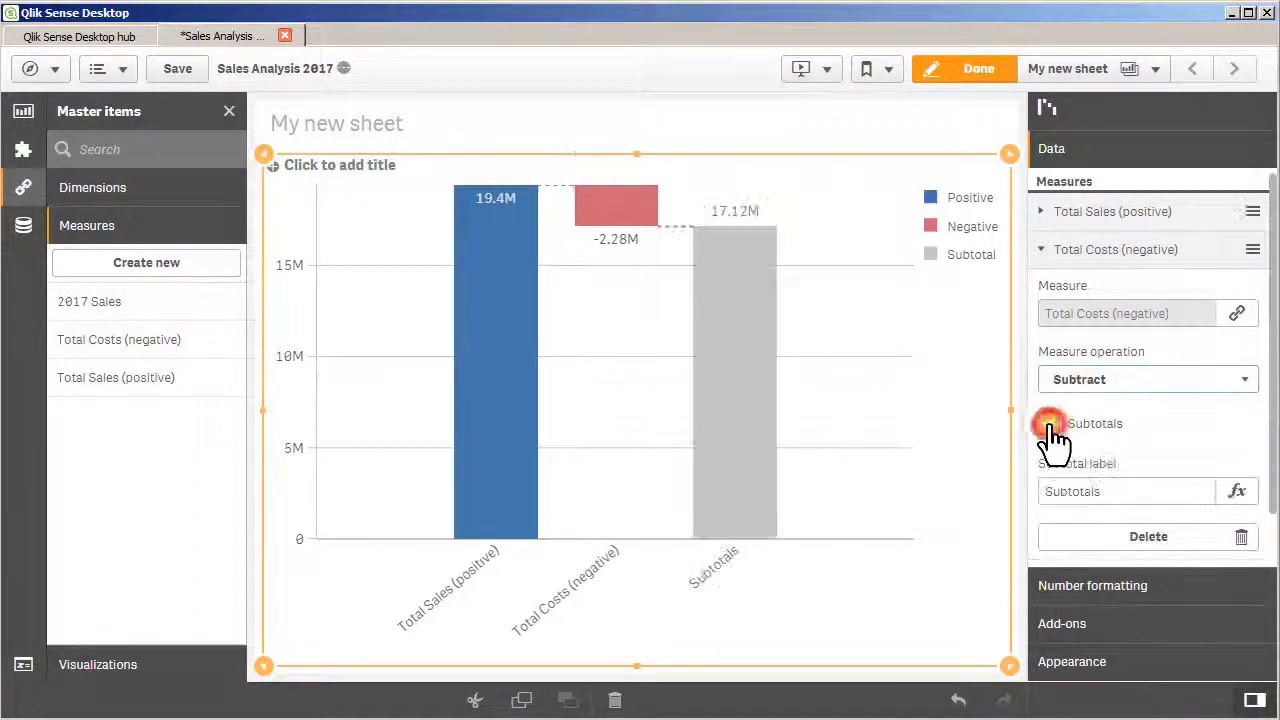
Colour the positive bars green and the subtotal bar blue
click(1090, 664)
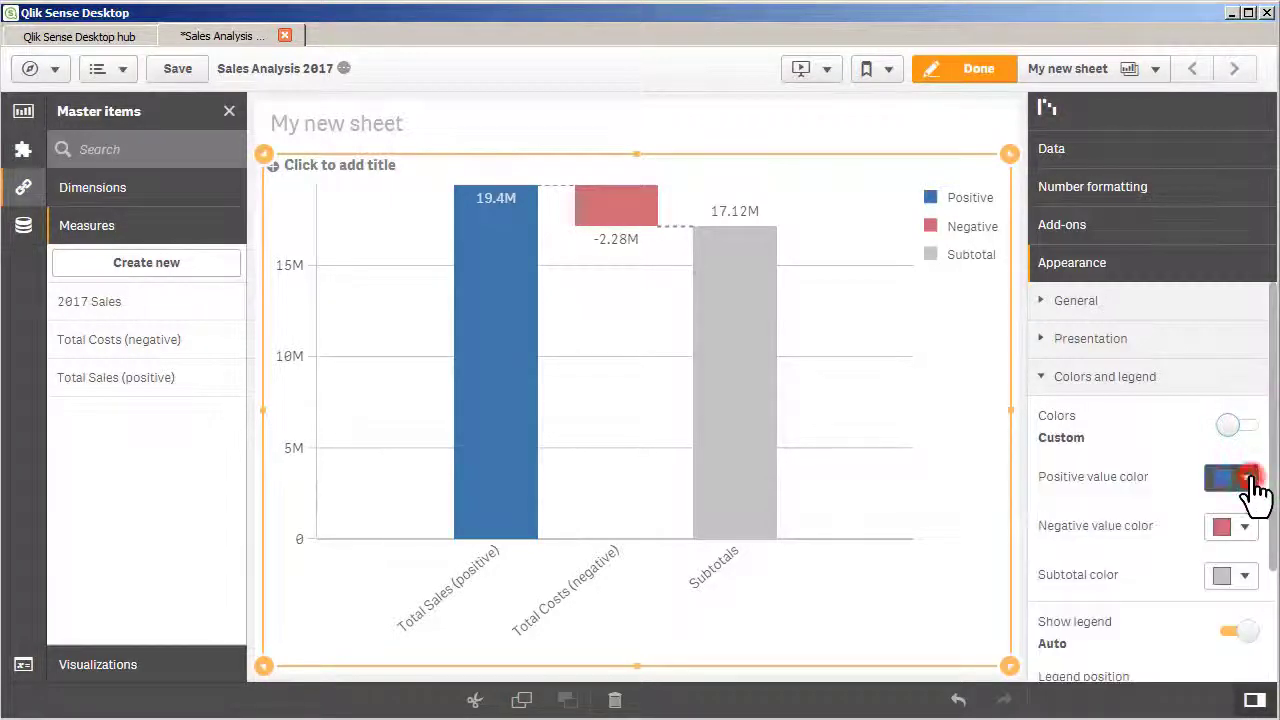
click(1245, 478)
click(1132, 264)
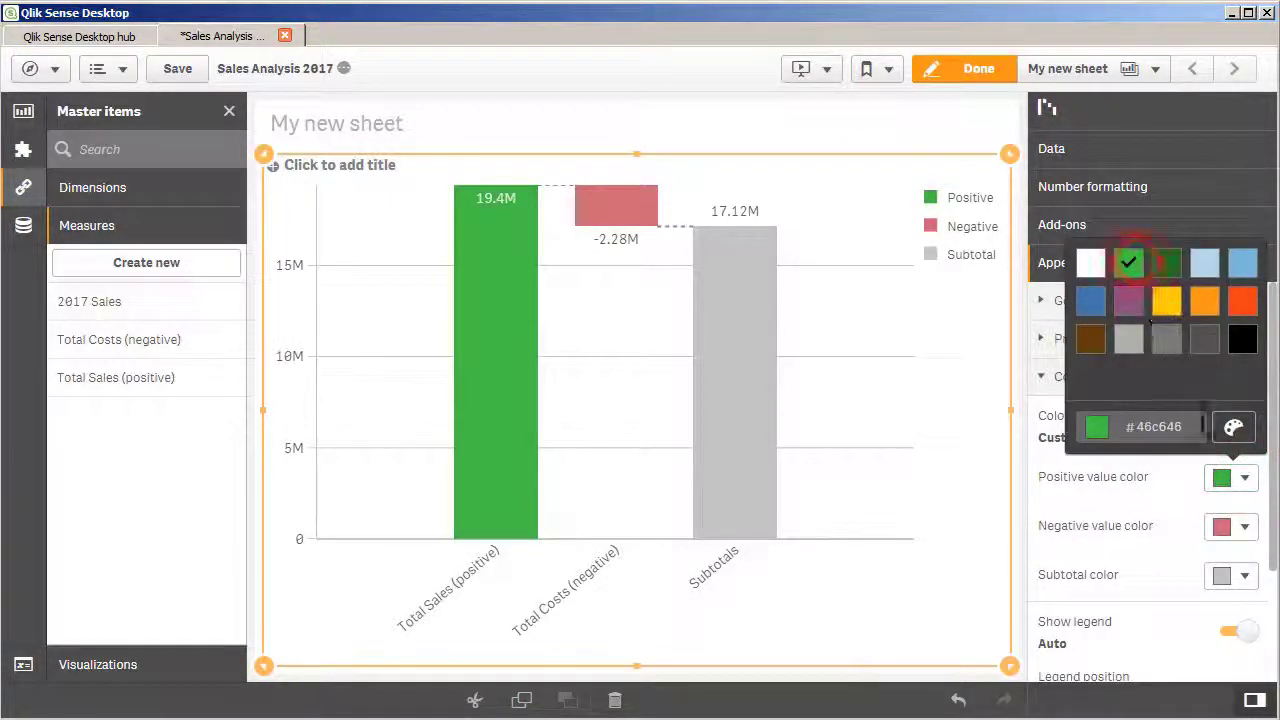
click(1240, 575)
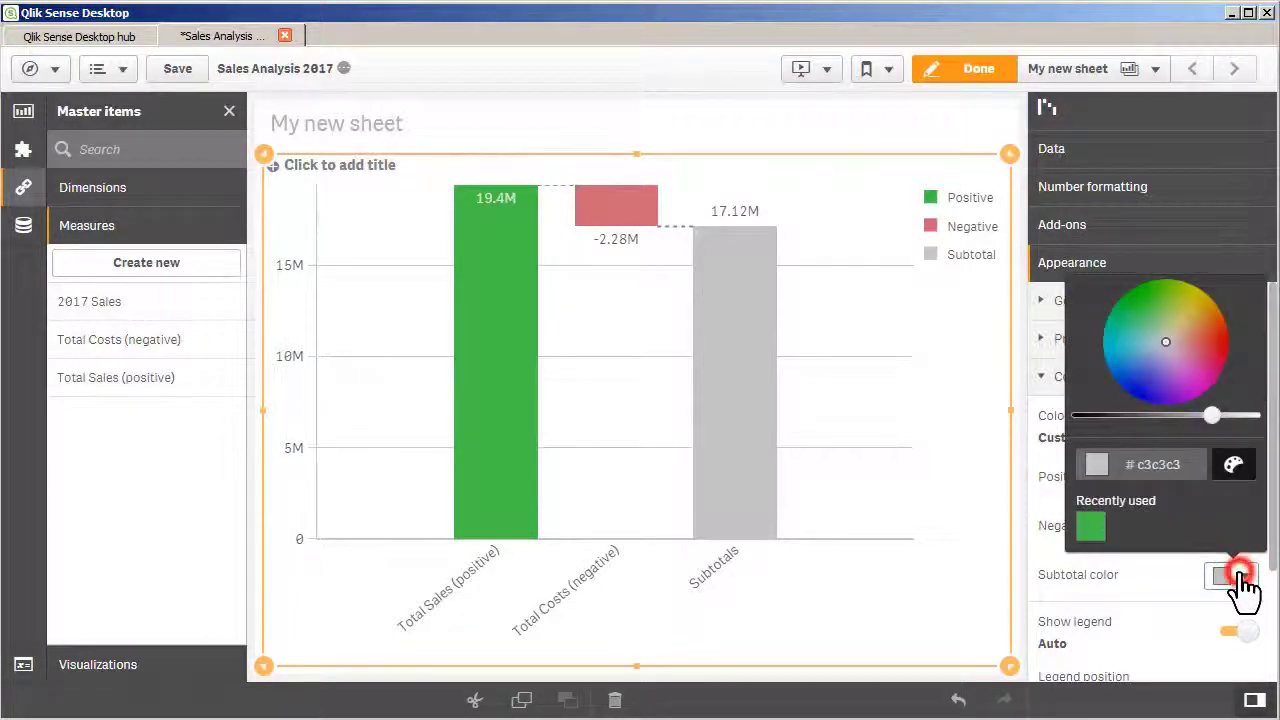
click(1148, 395)
click(1150, 625)
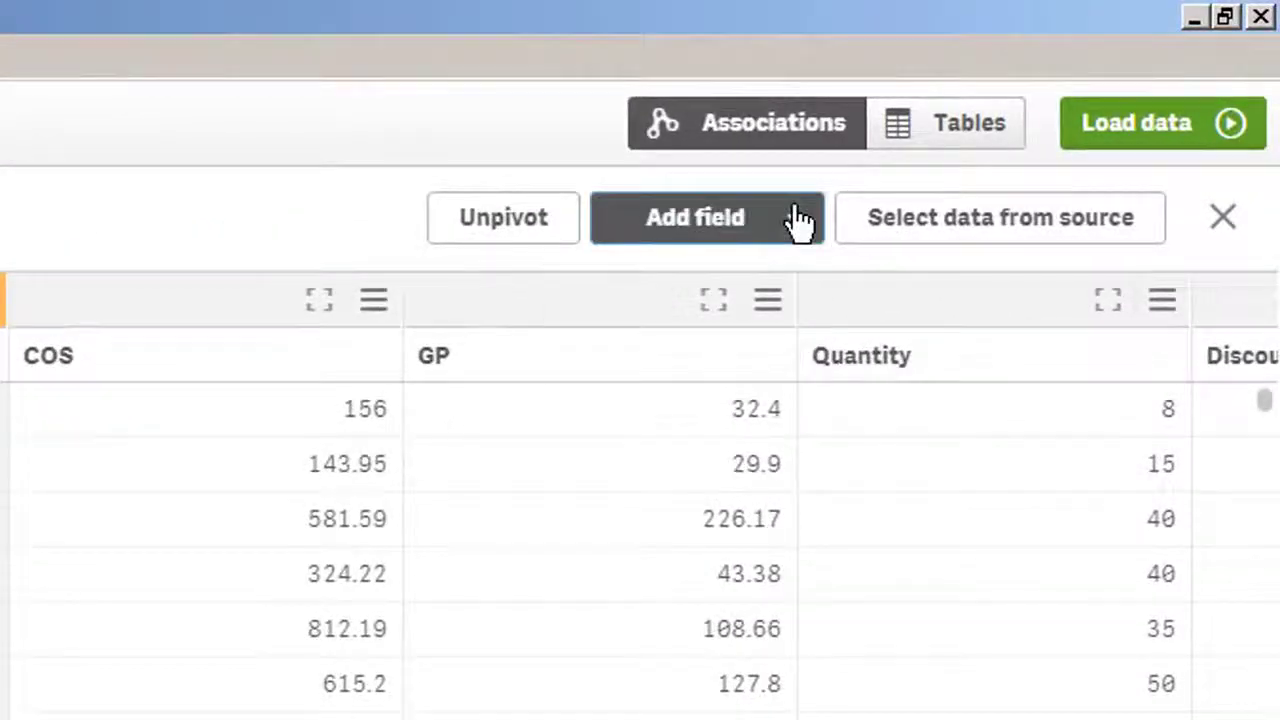
Create a calculated field named Profit with the expression Sales-COS
click(800, 220)
click(723, 322)
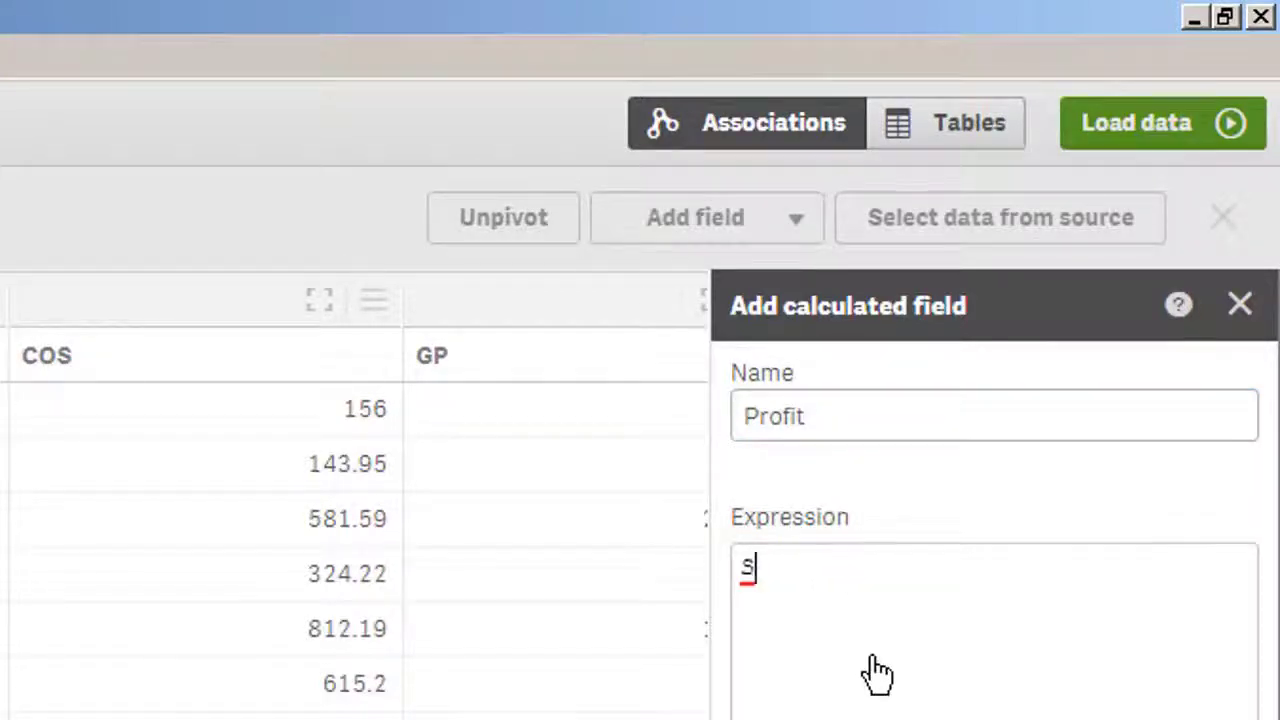
text(ales-COS)
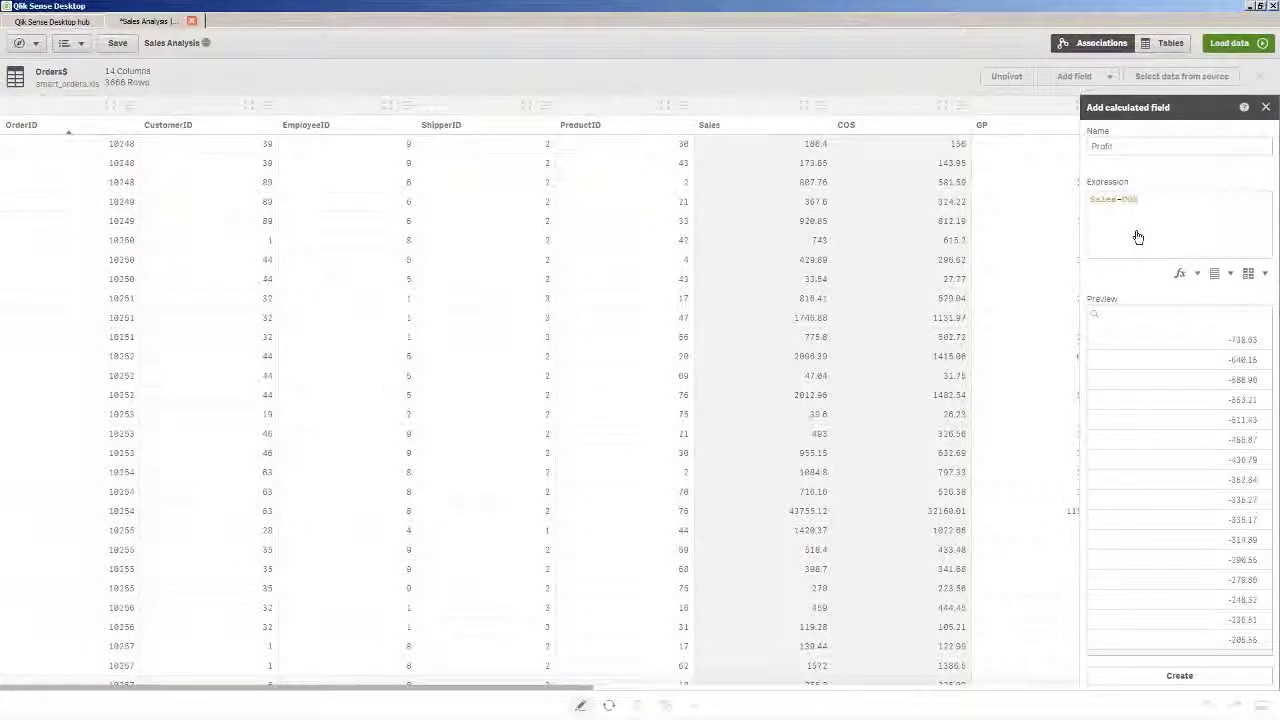
click(1180, 676)
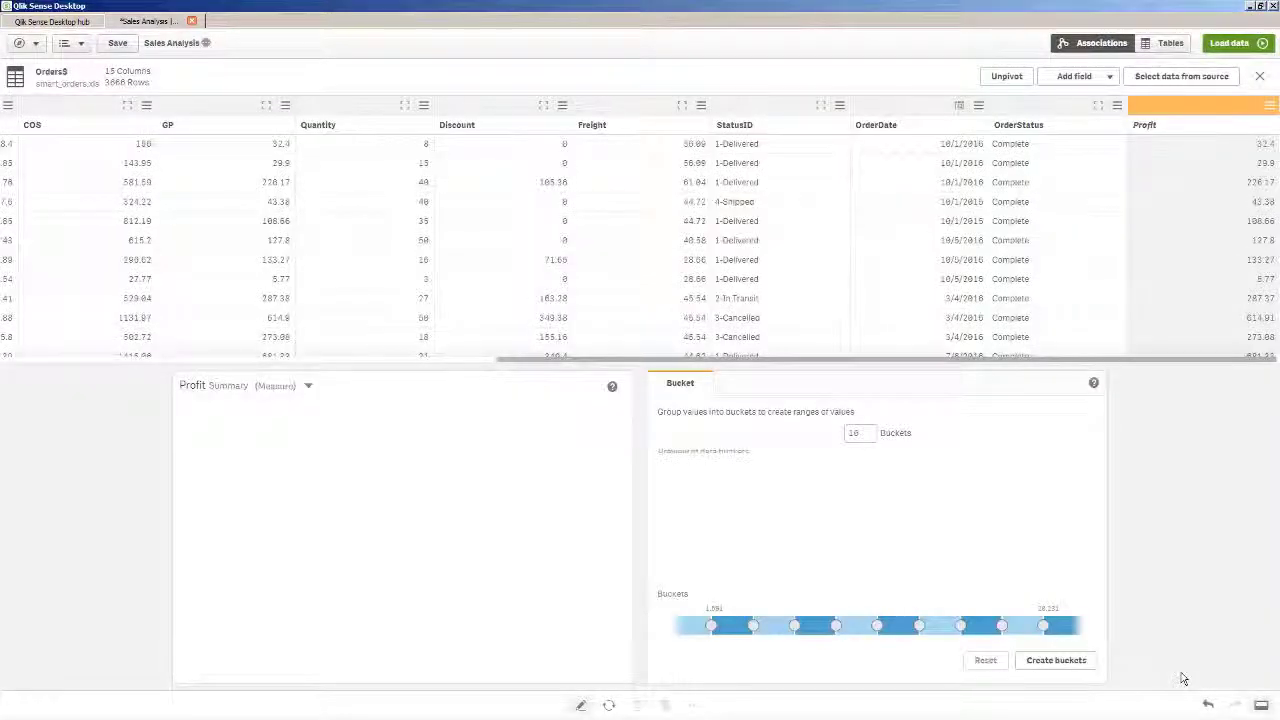
Split Profit into 3 buckets and rename the lowest bucket 'Small'
double_click(853, 432)
text(3)
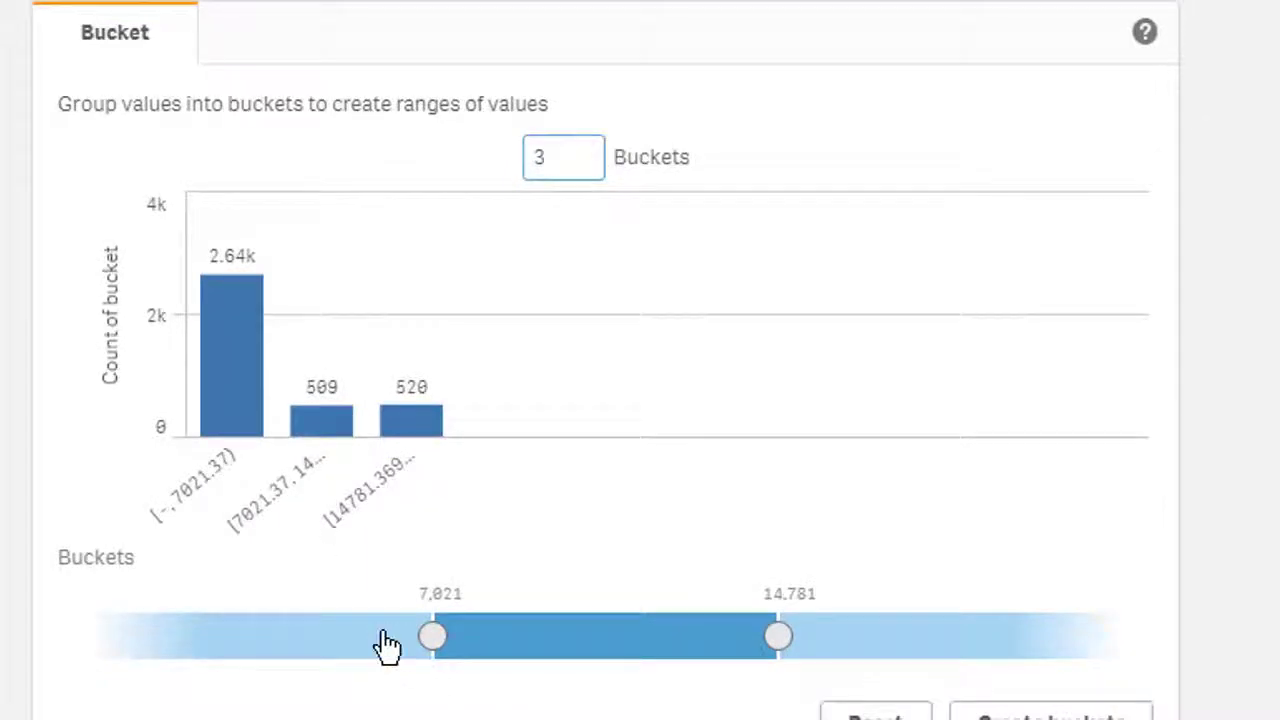
click(388, 646)
drag(157, 419, 86, 419)
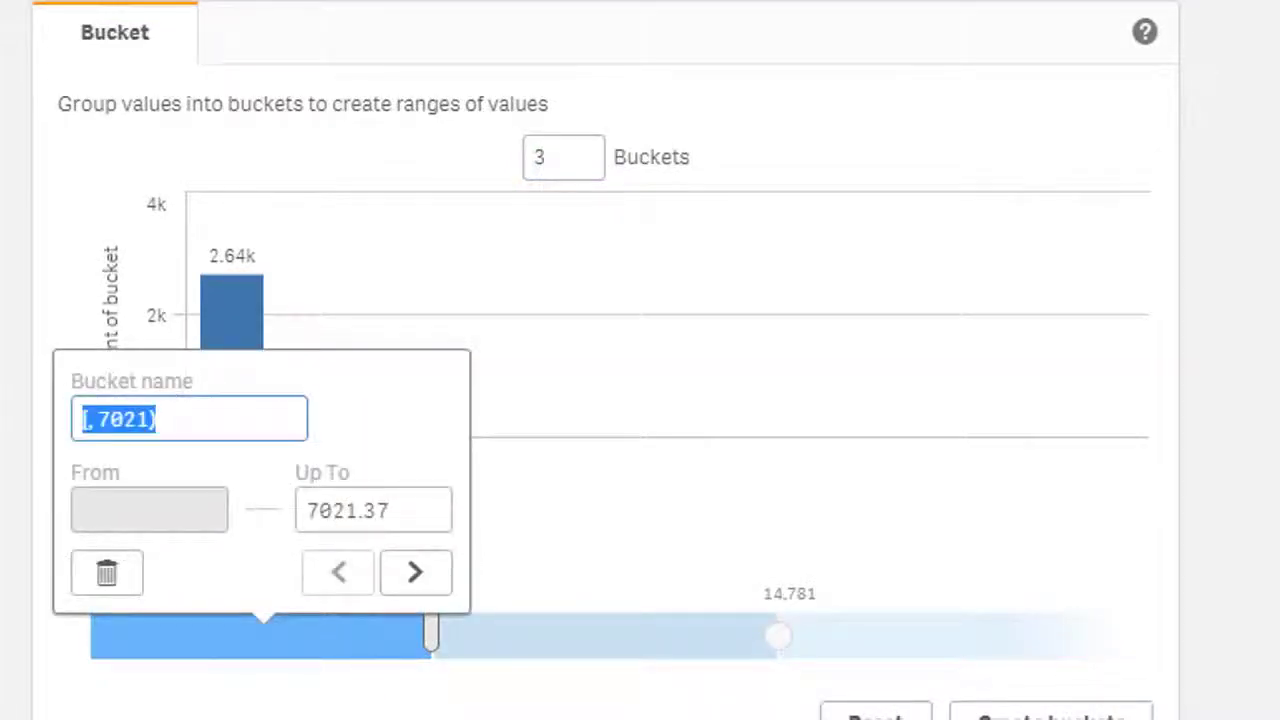
text(Small)
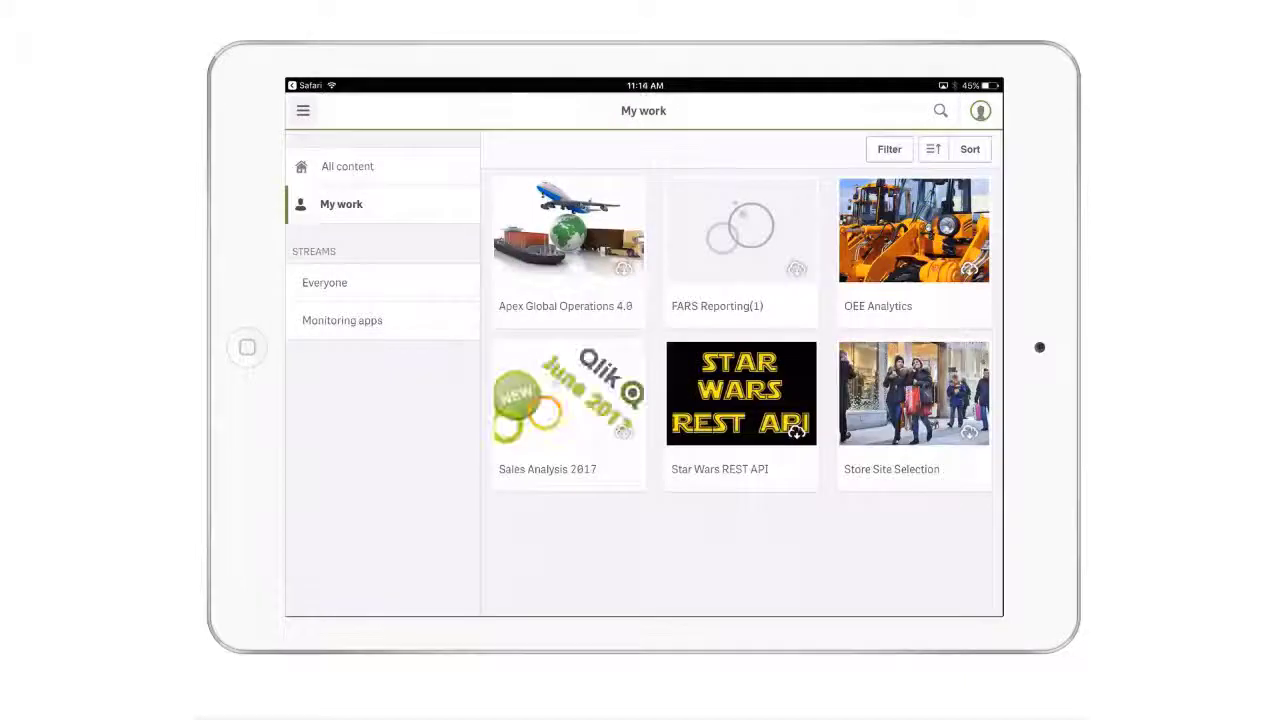
Open Sales Analysis 2017 and select a range of categories in Sales by Product Category
click(568, 400)
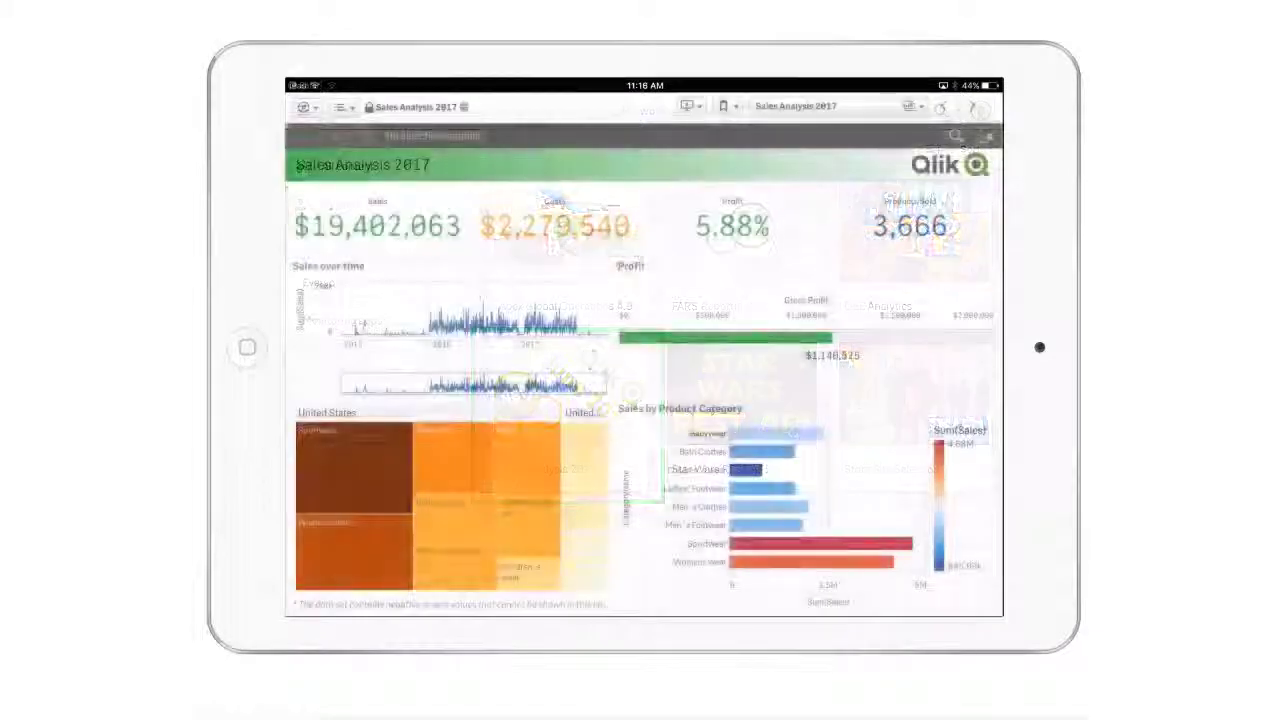
drag(695, 470, 695, 525)
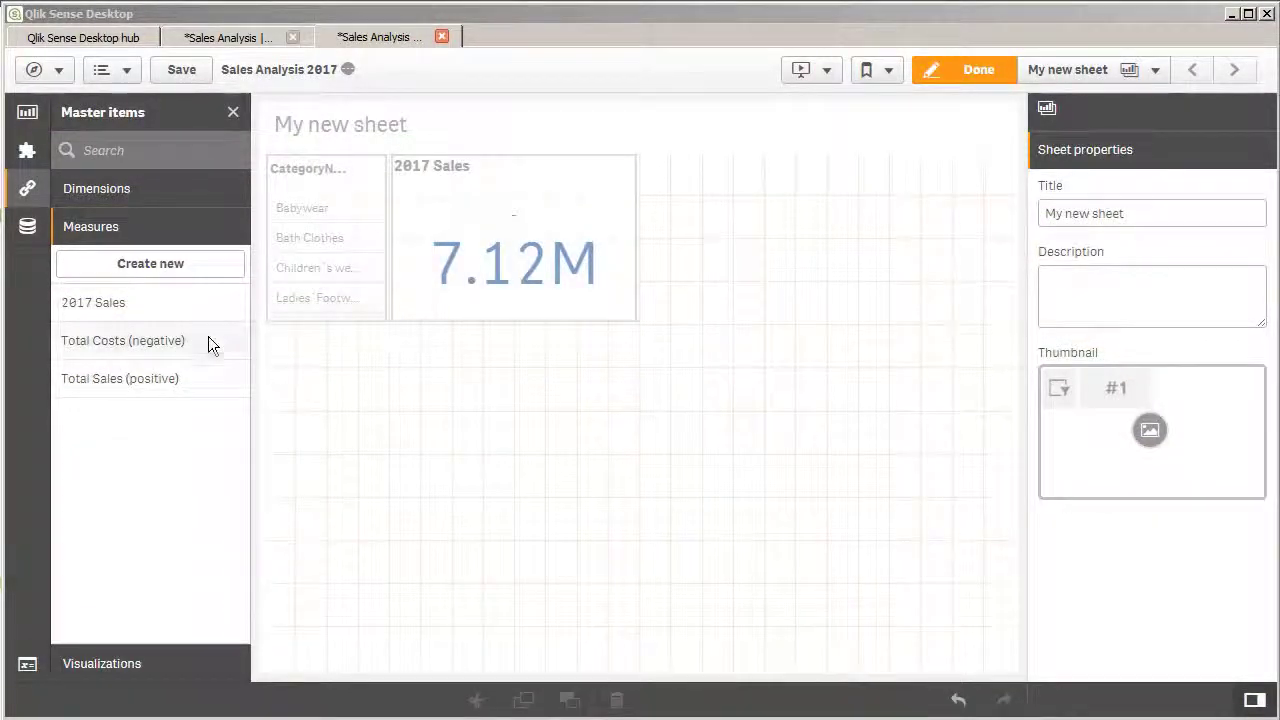
Edit the 2017 Sales master measure and save its label expression GetFieldSelections(CategoryName)
right_click(171, 303)
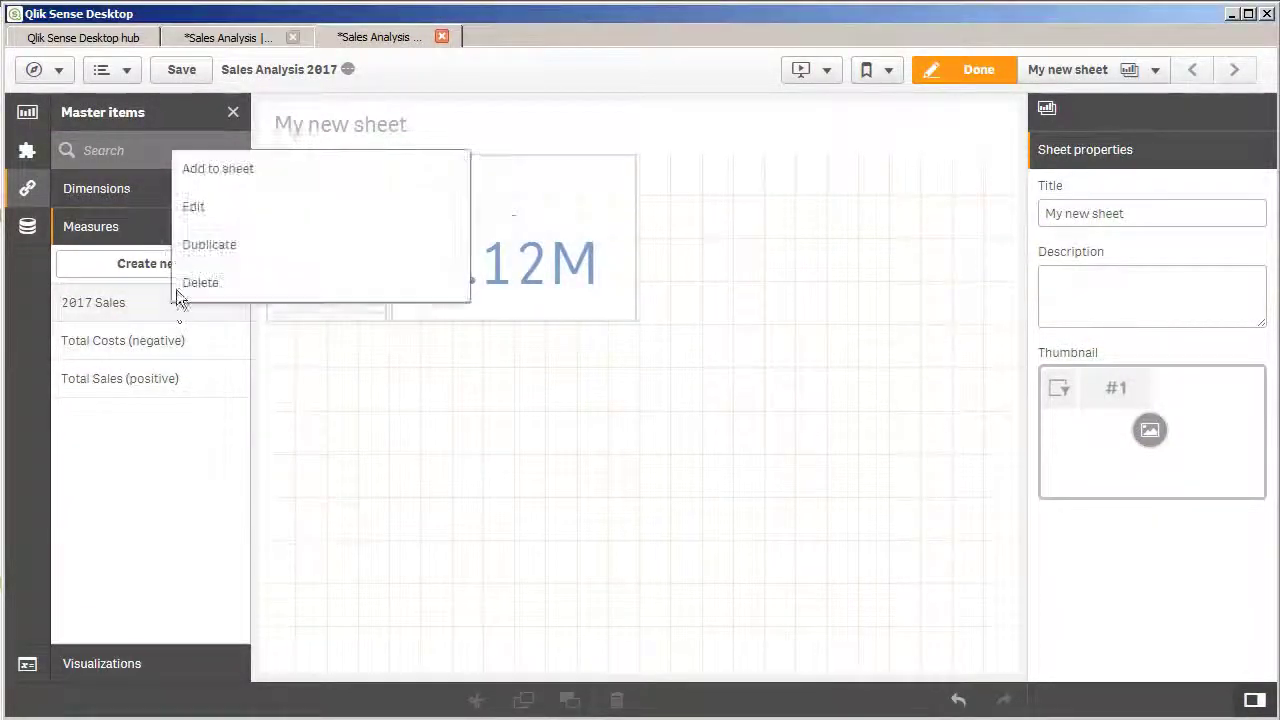
click(216, 210)
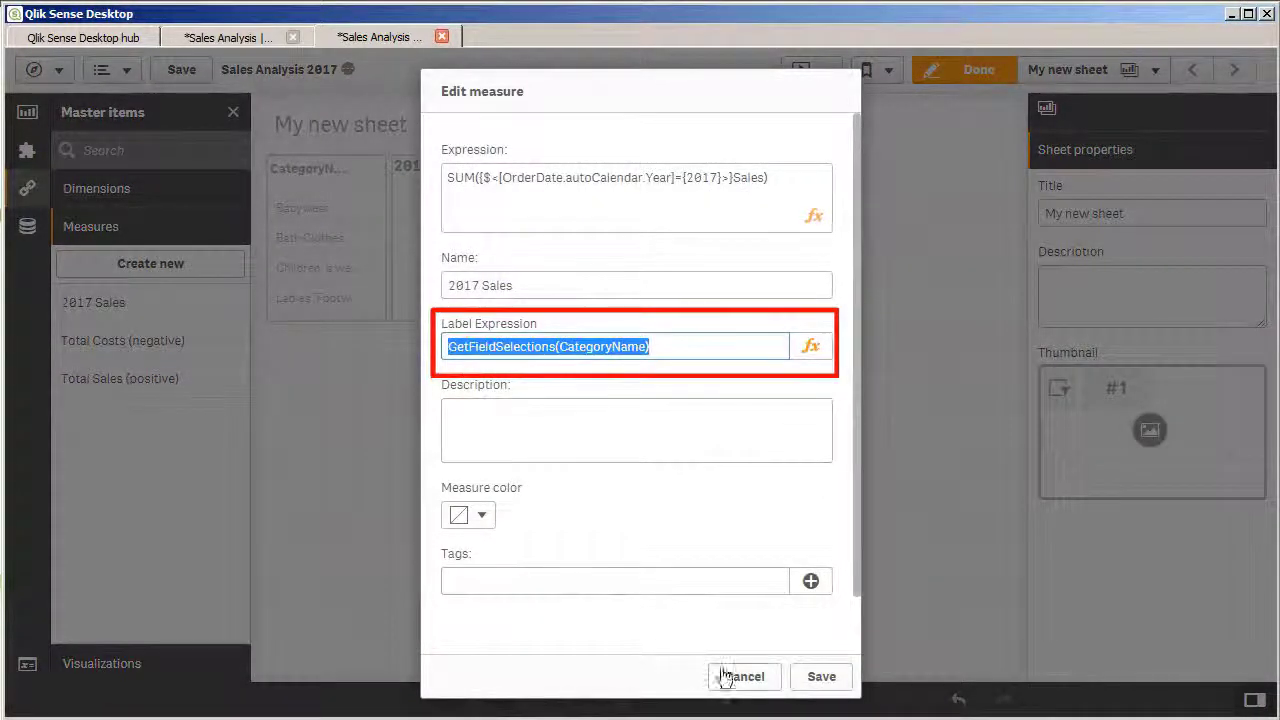
click(821, 677)
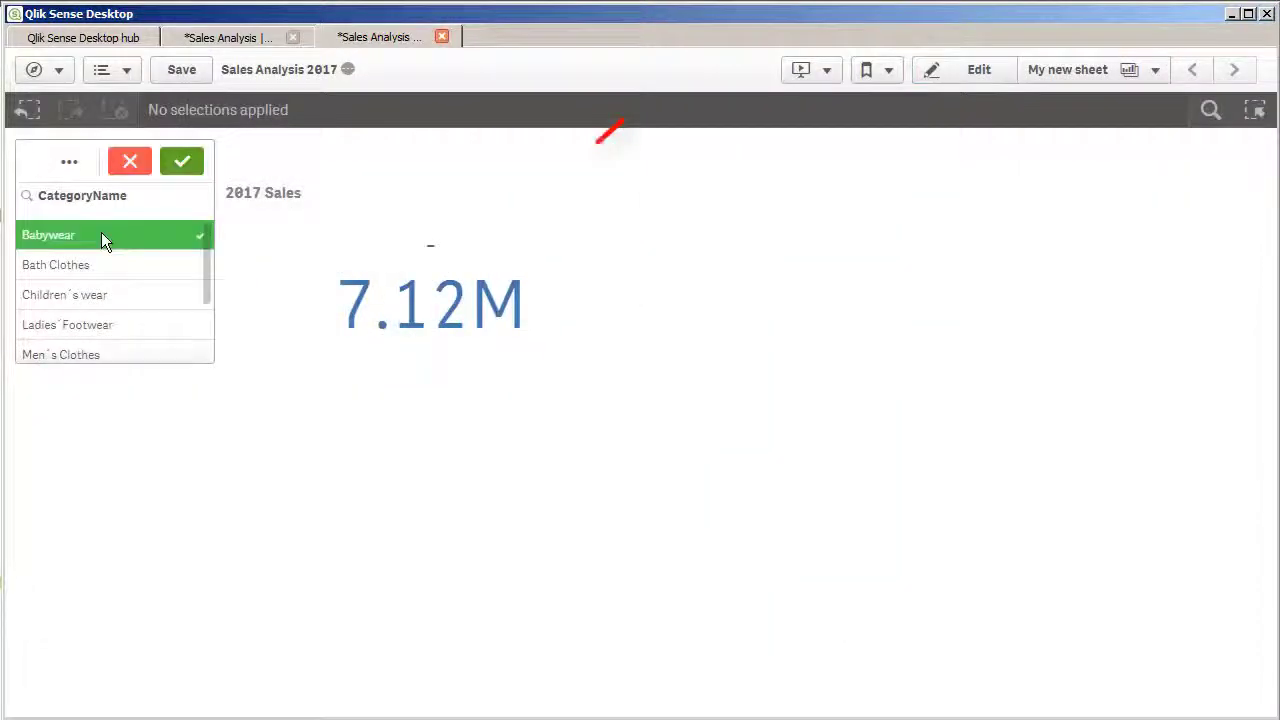